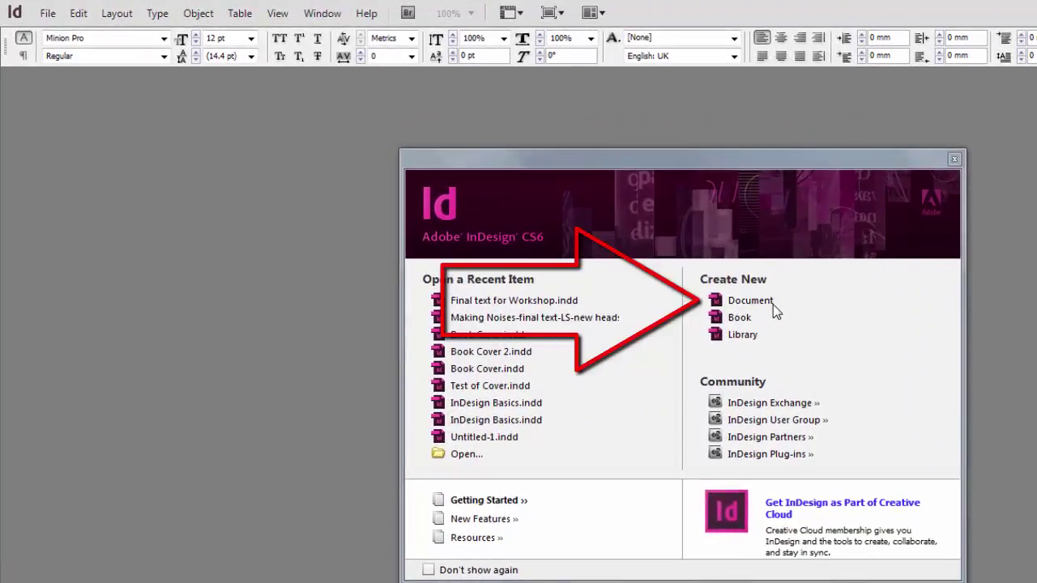
Start a new InDesign document from File > New > Document
left_click(48, 13)
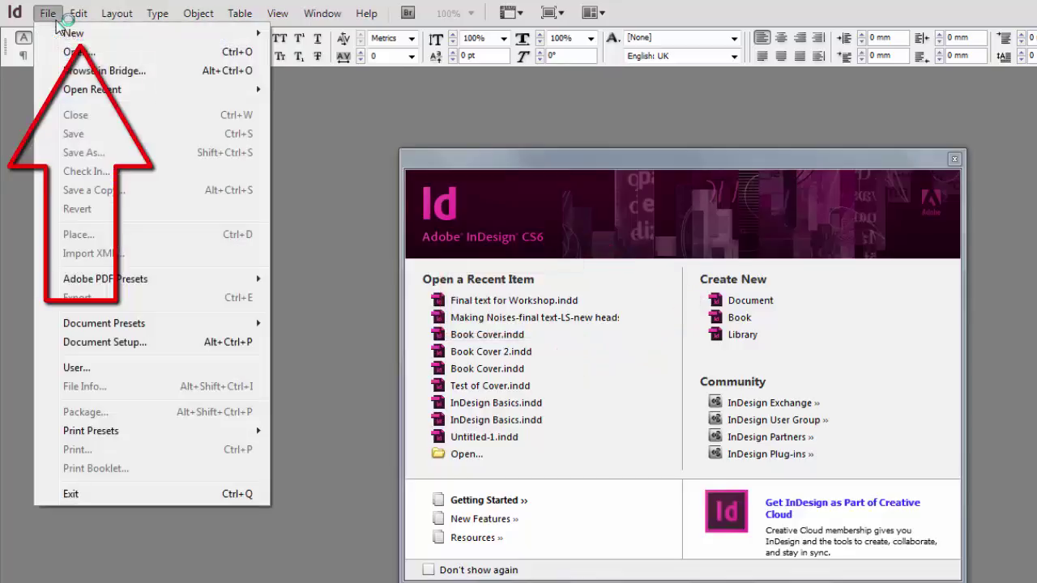
mouse_move(84, 33)
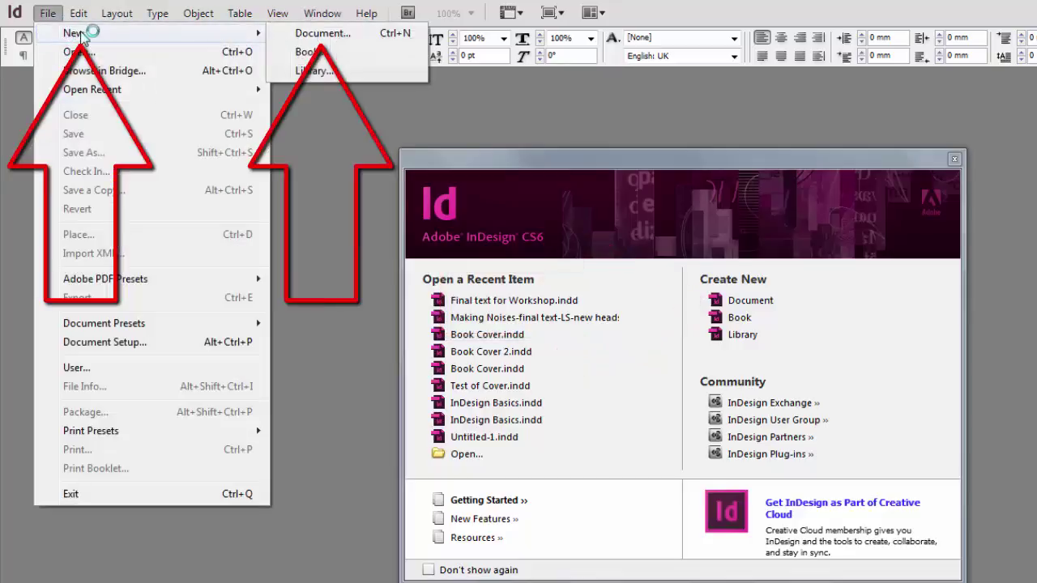
left_click(334, 34)
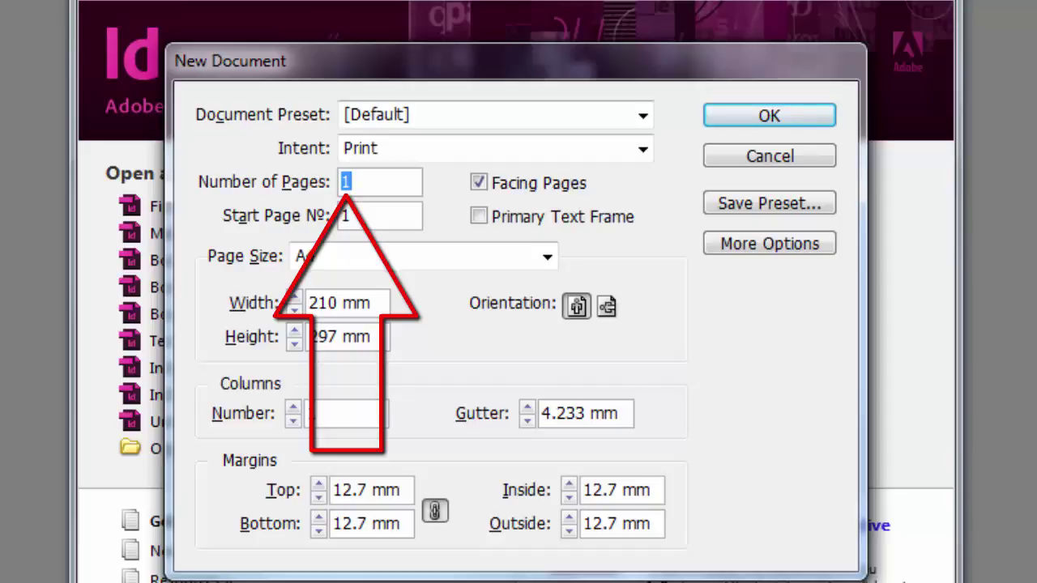
Enter 50 as the number of pages and enable Primary Text Frame
type("50")
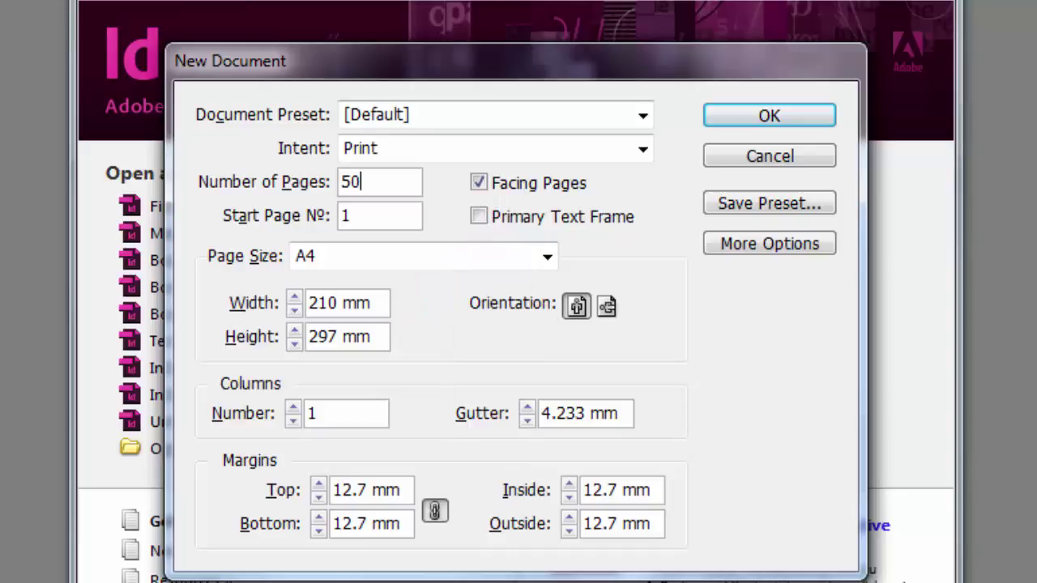
left_click(480, 216)
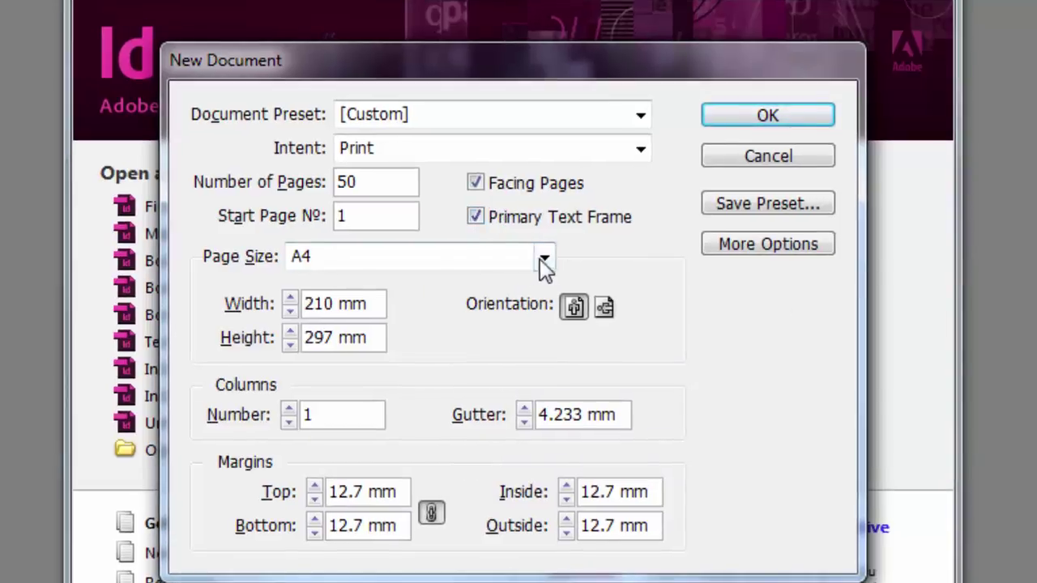
Choose A5 (148 × 210 mm) from the Page Size list
left_click(545, 261)
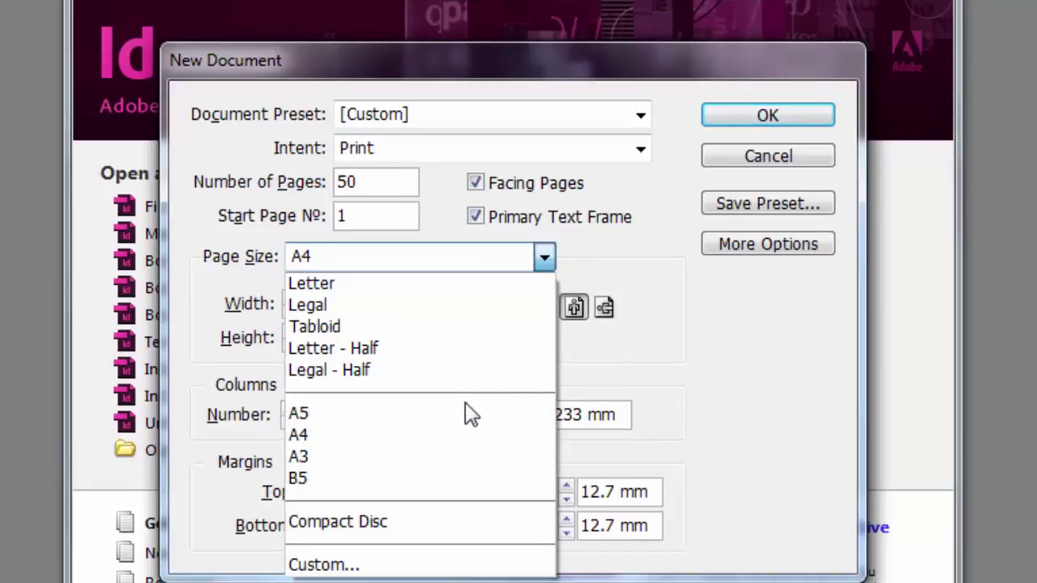
left_click(460, 411)
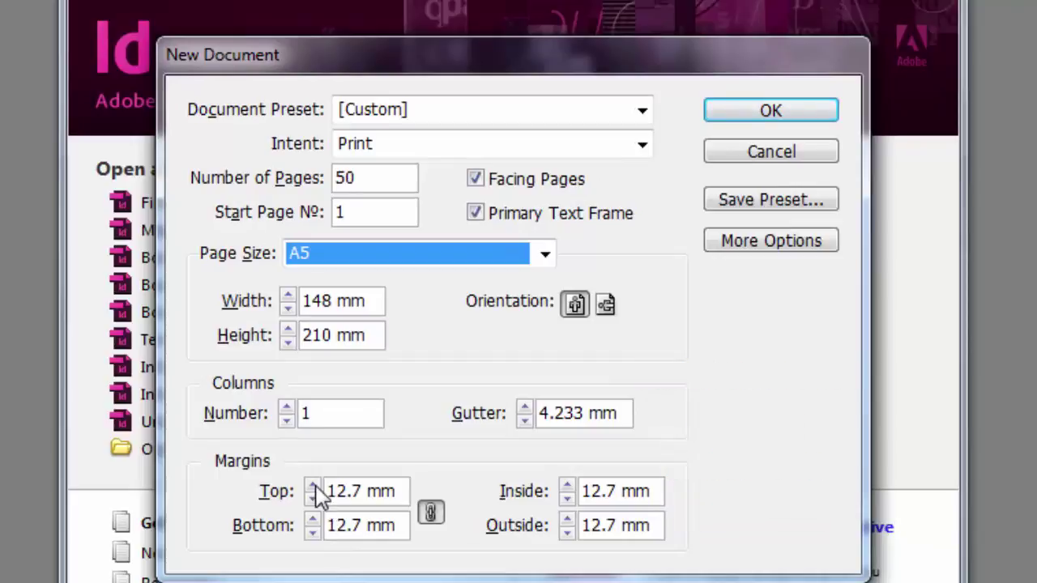
Raise all four linked margins together to 20 mm
left_click(315, 487)
left_click(315, 486)
left_click(315, 486)
left_click(315, 487)
left_click(315, 486)
left_click(315, 486)
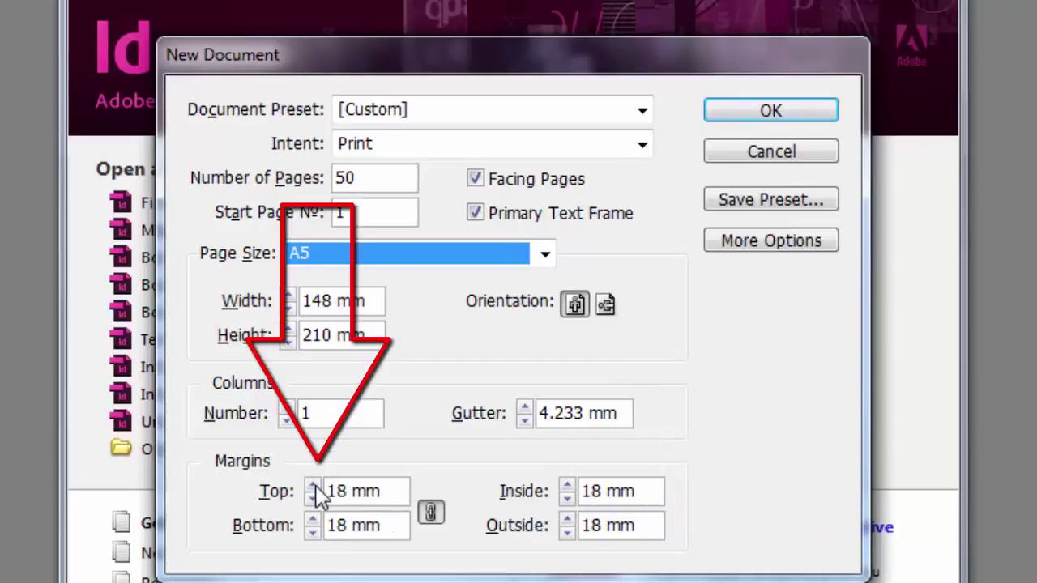
left_click(315, 486)
left_click(316, 486)
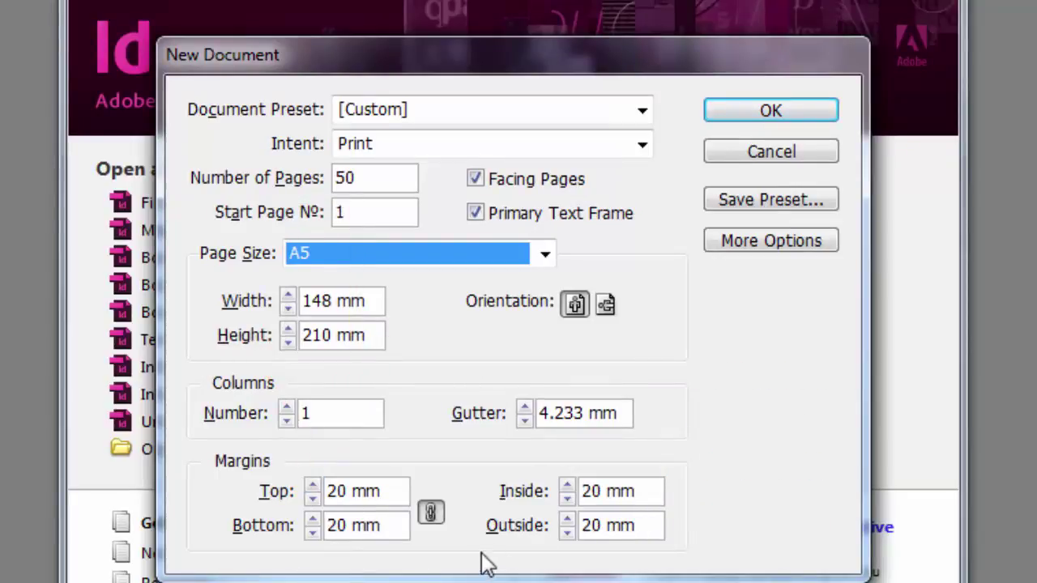
Unlink the margins, then set bottom 22 mm, inside 22 mm and outside 18 mm
left_click(432, 515)
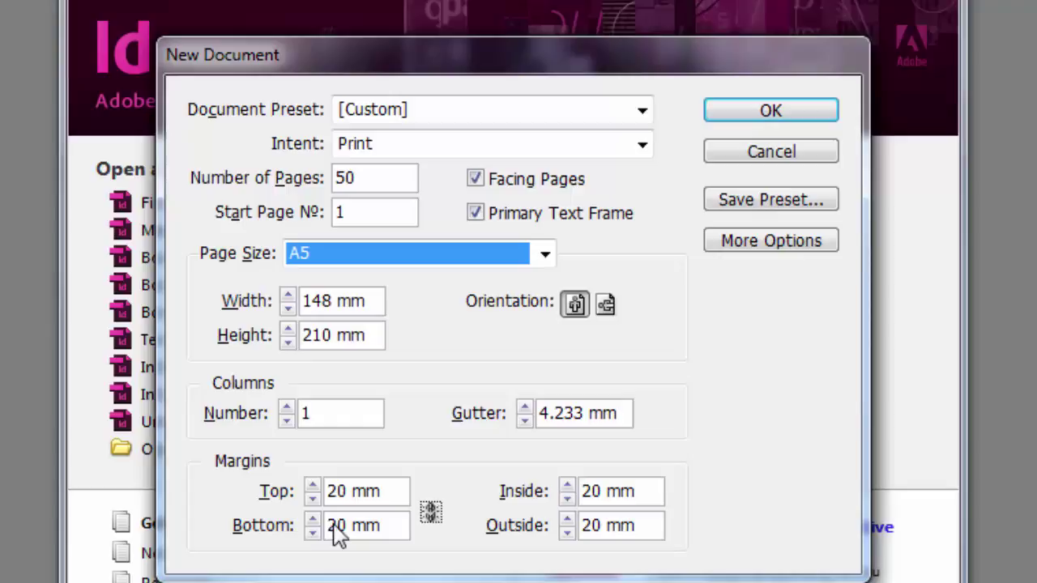
left_click(313, 520)
left_click(313, 520)
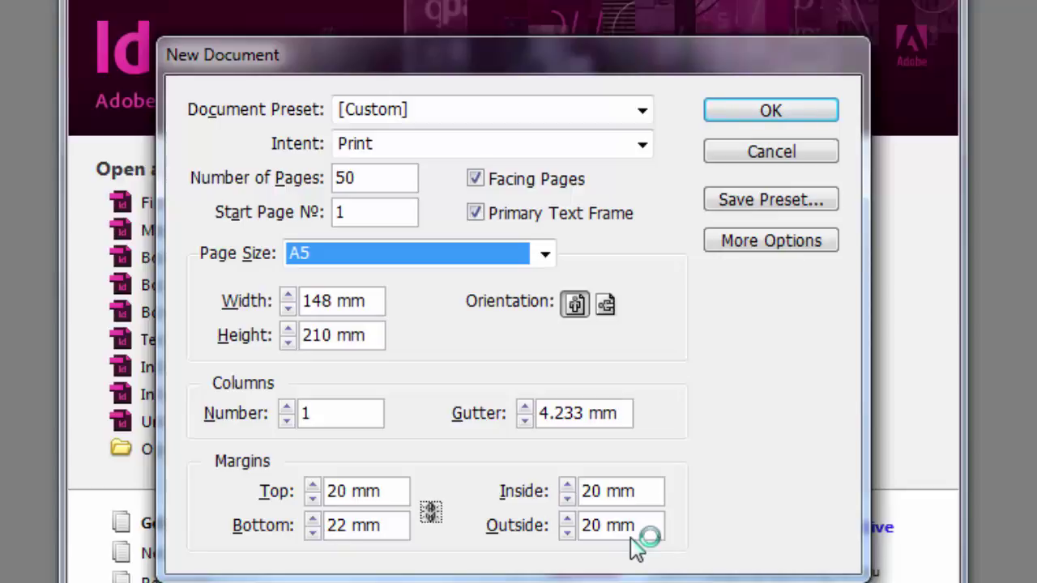
left_click(568, 485)
left_click(568, 486)
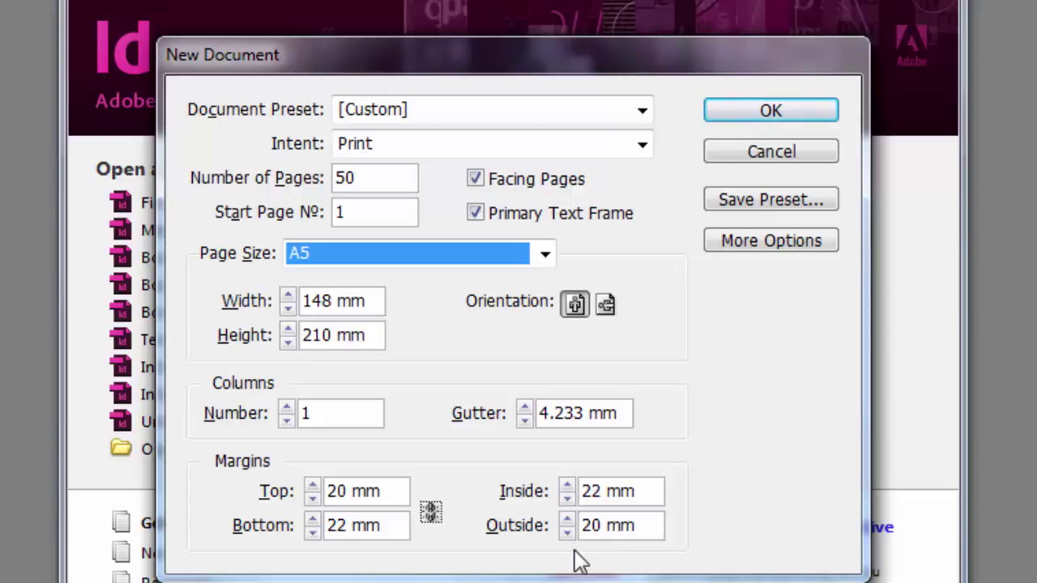
left_click(567, 533)
left_click(567, 532)
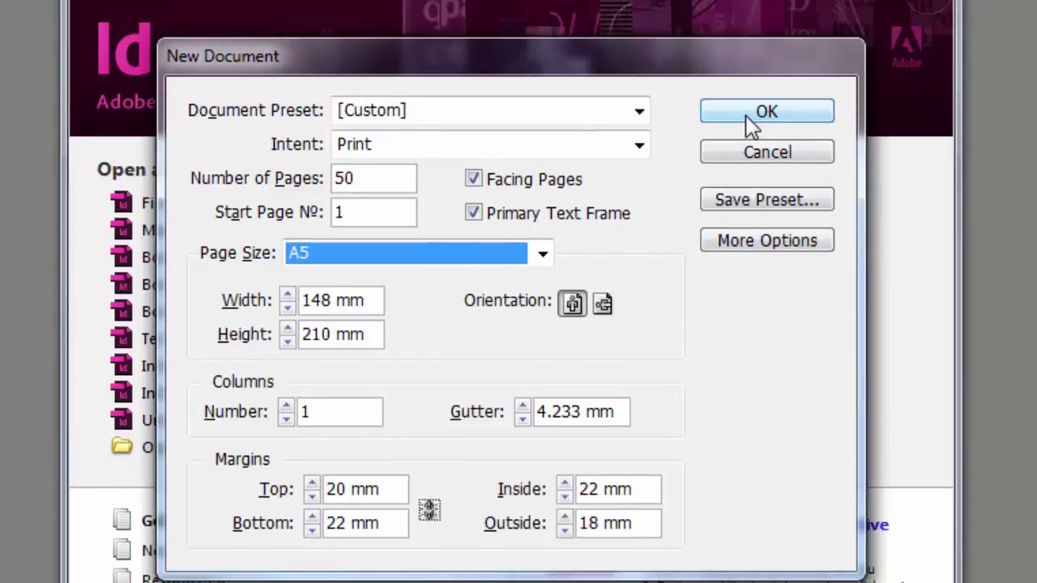
Confirm the settings to create Untitled-3 and scroll through its A5 spreads
left_click(749, 114)
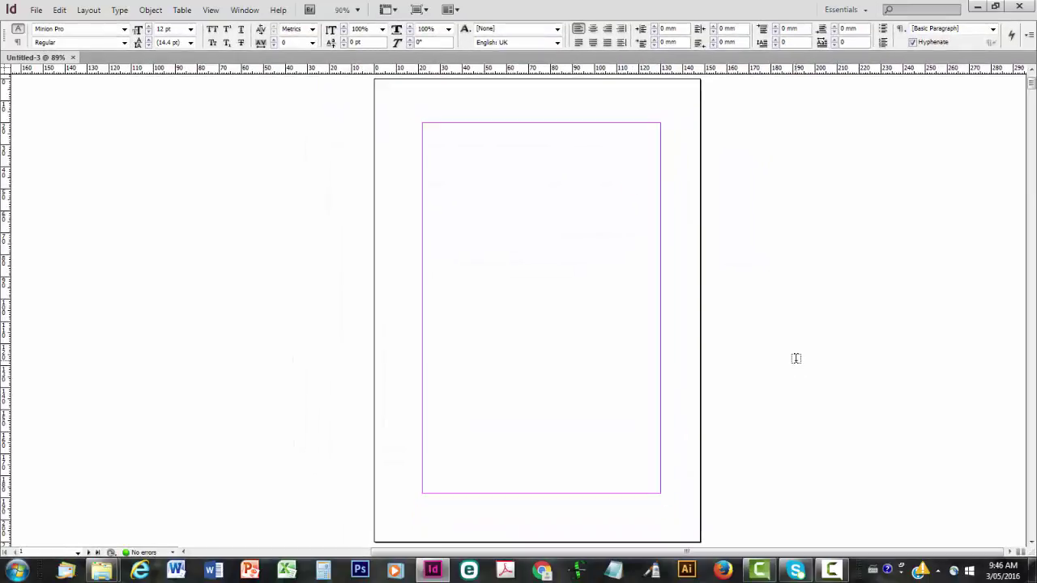
scroll(794, 357, "down", 3)
scroll(796, 357, "down", 9)
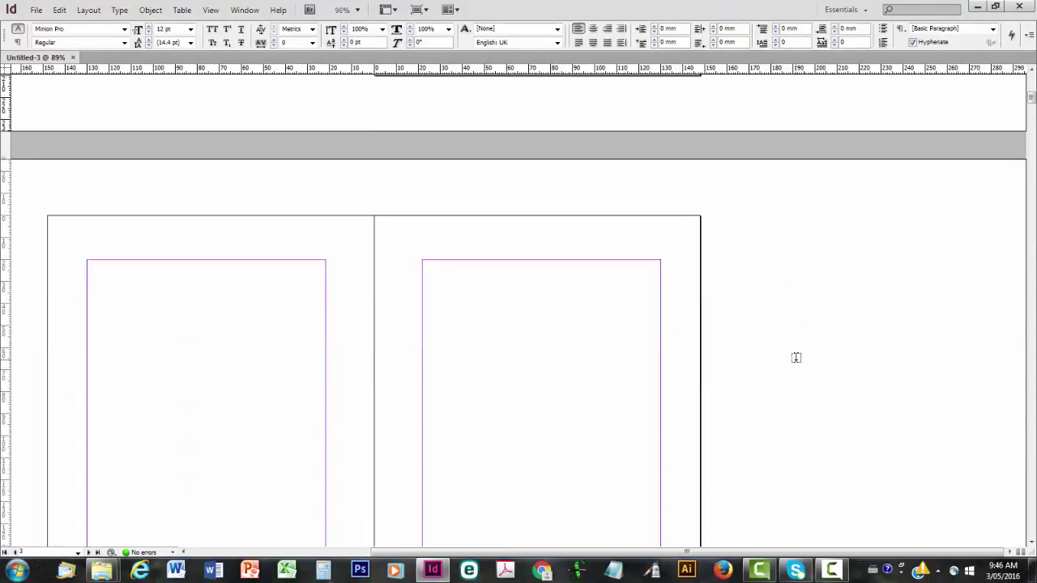
scroll(796, 355, "down", 4)
scroll(797, 355, "down", 9)
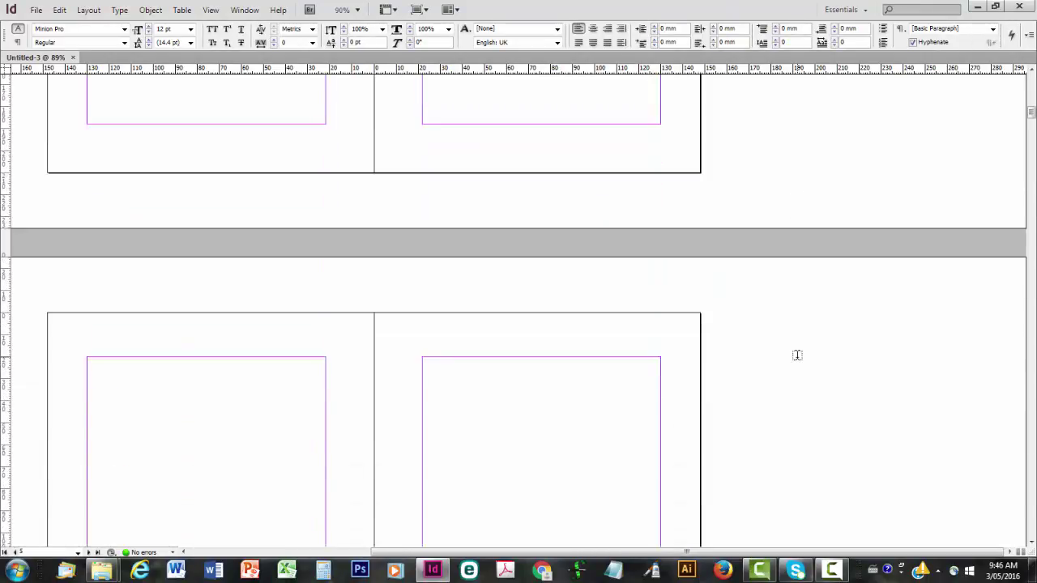
scroll(797, 354, "up", 20)
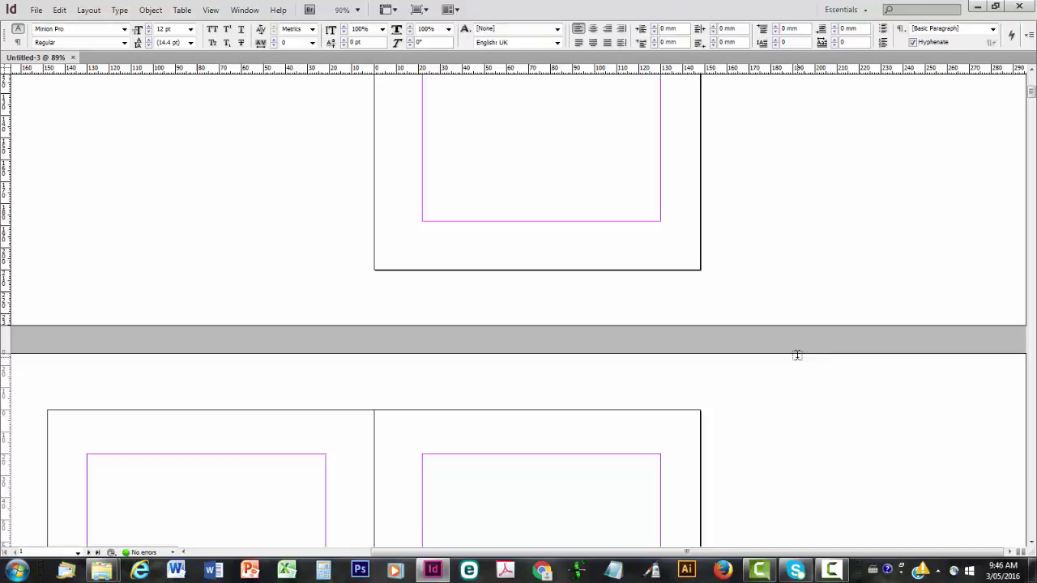
scroll(797, 355, "up", 3)
Show the Pages panel from the Window menu and jump to pages 1, 2 and 3
left_click(317, 16)
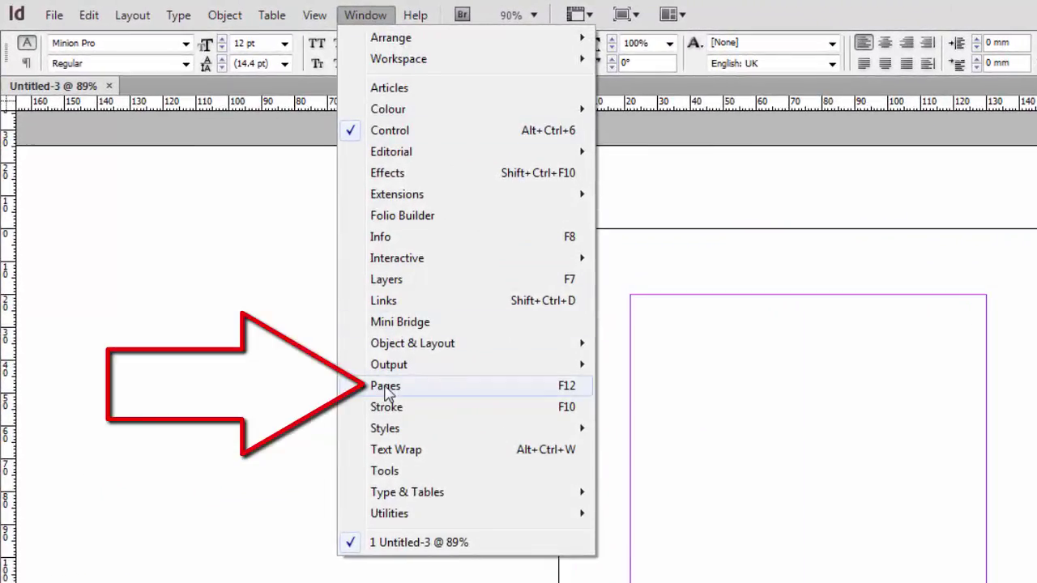
left_click(386, 387)
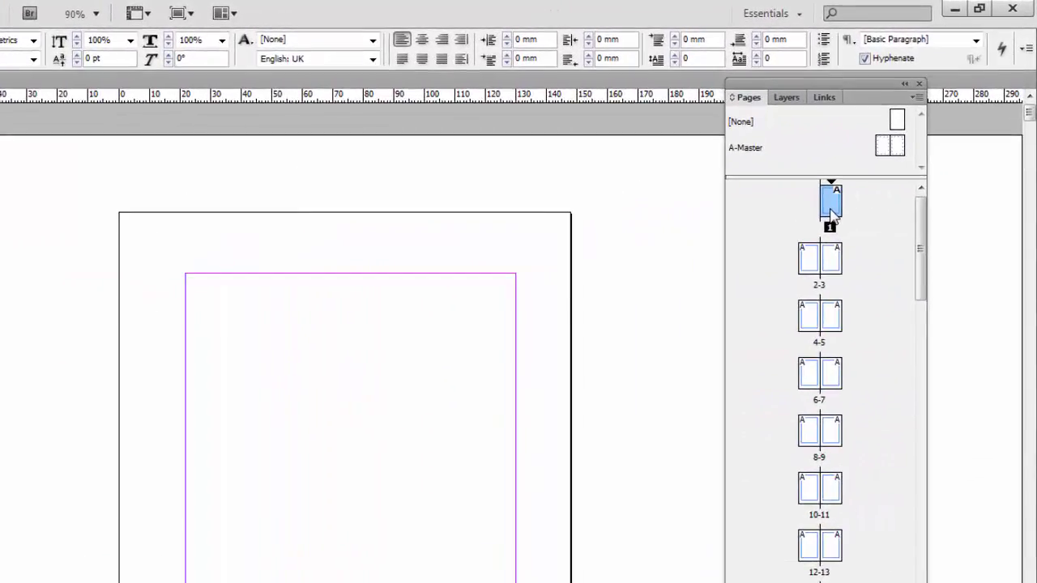
double_click(832, 212)
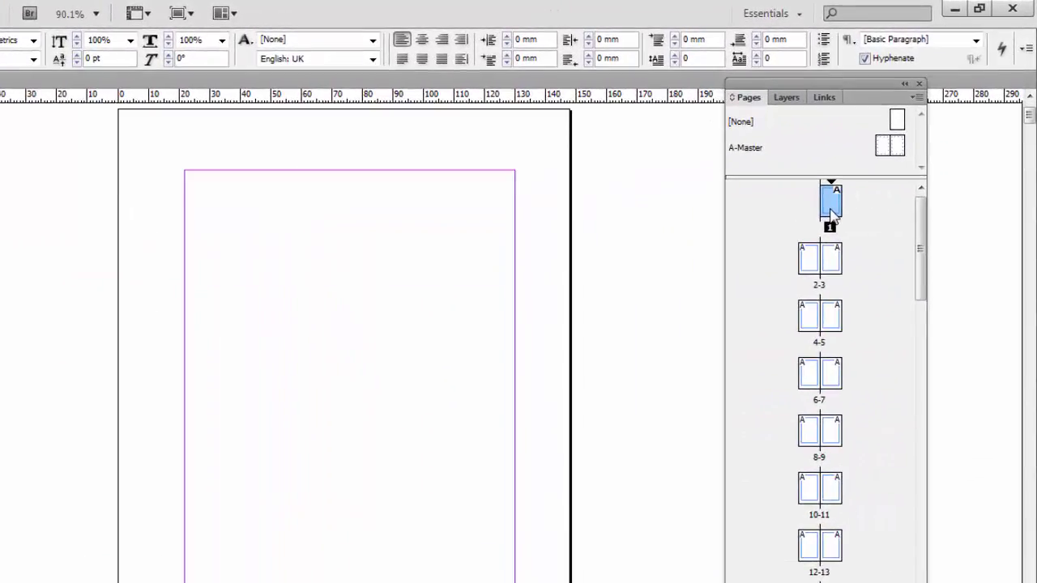
double_click(806, 267)
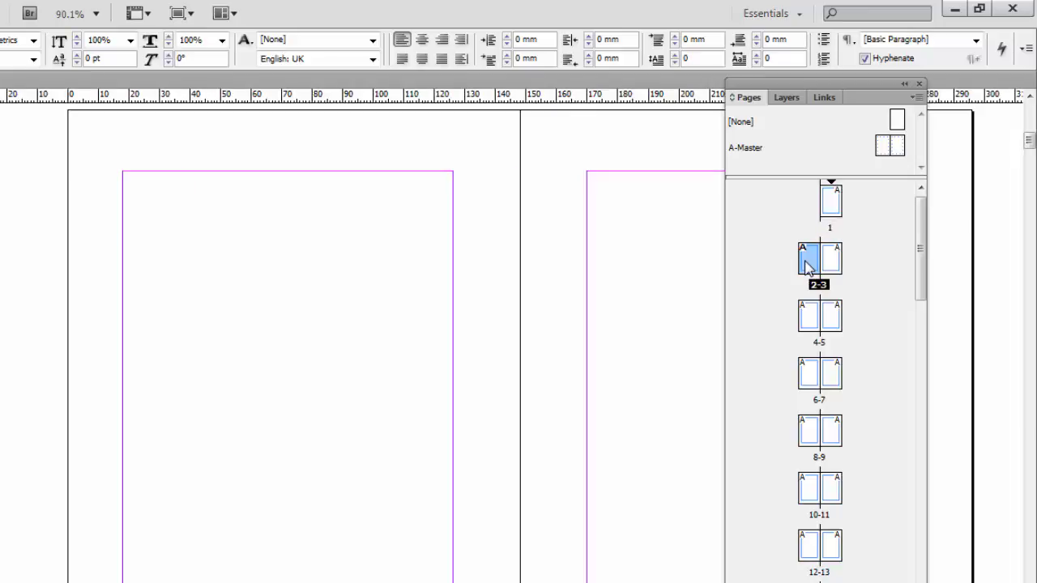
double_click(830, 272)
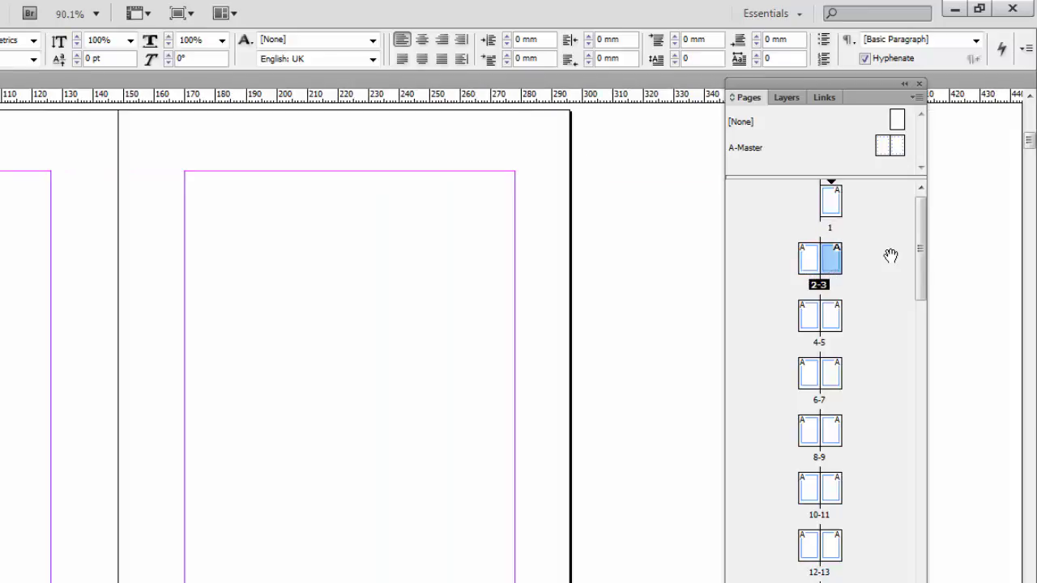
Scroll the Pages panel down and jump to page 50, the last page
left_click_drag(926, 266, 920, 582)
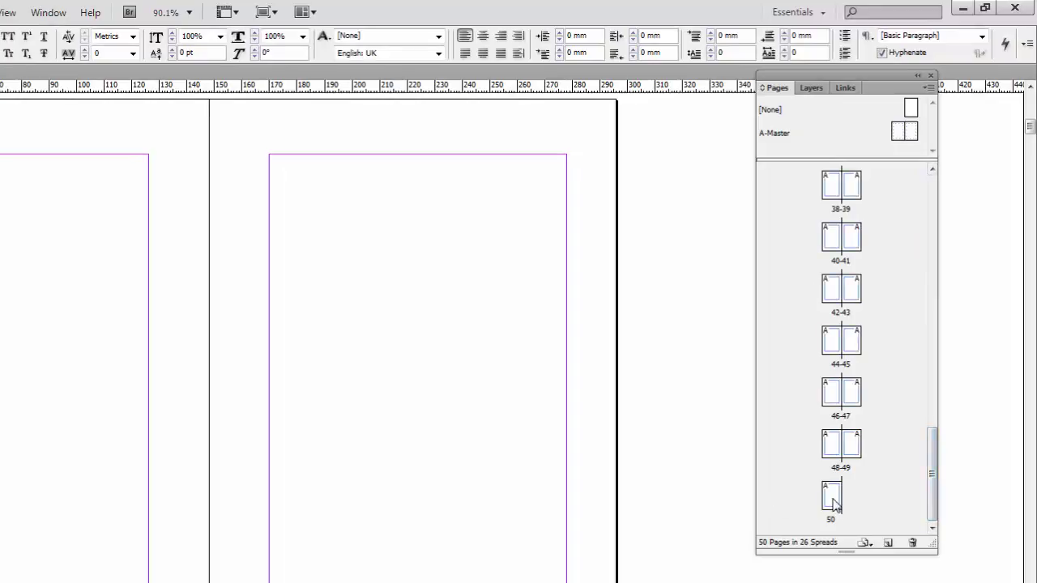
double_click(832, 501)
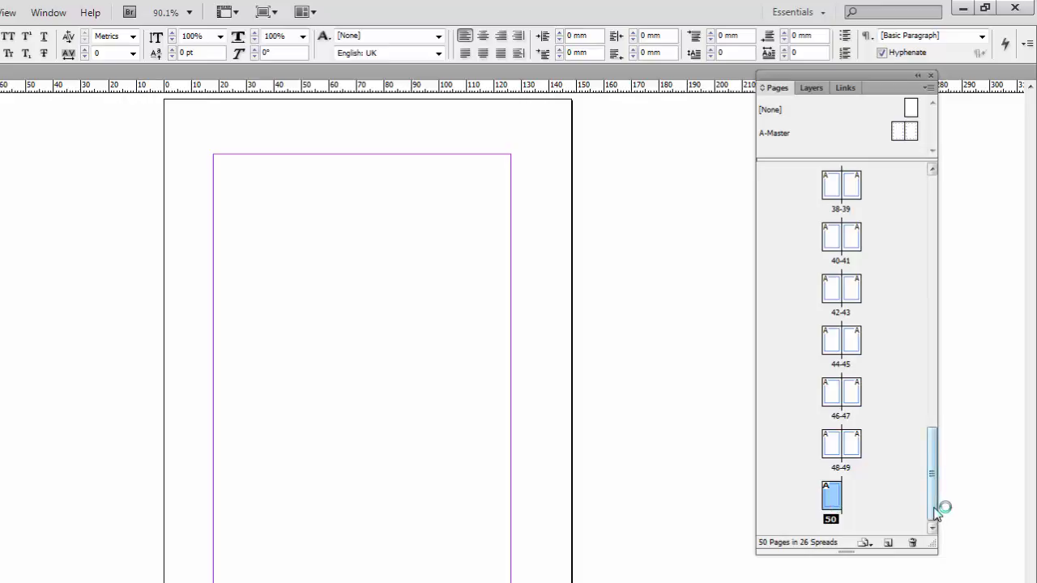
left_click_drag(936, 512, 972, 224)
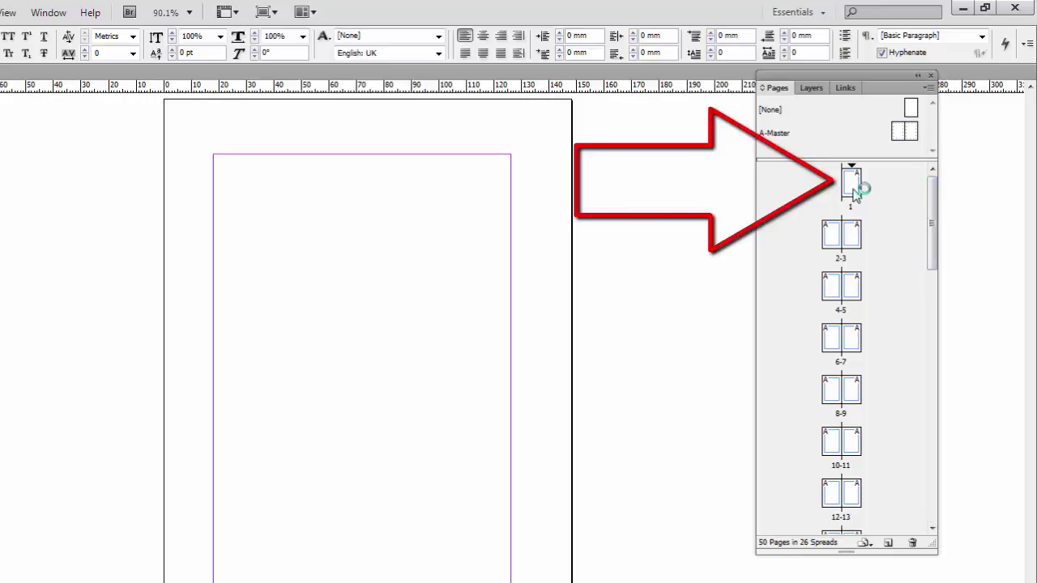
left_click_drag(932, 220, 942, 559)
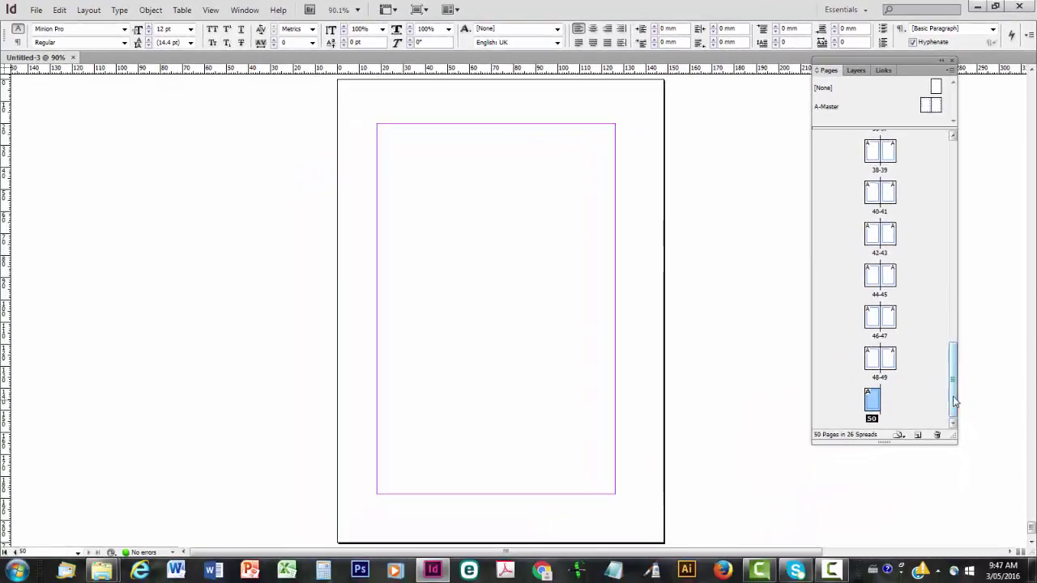
left_click_drag(953, 396, 963, 177)
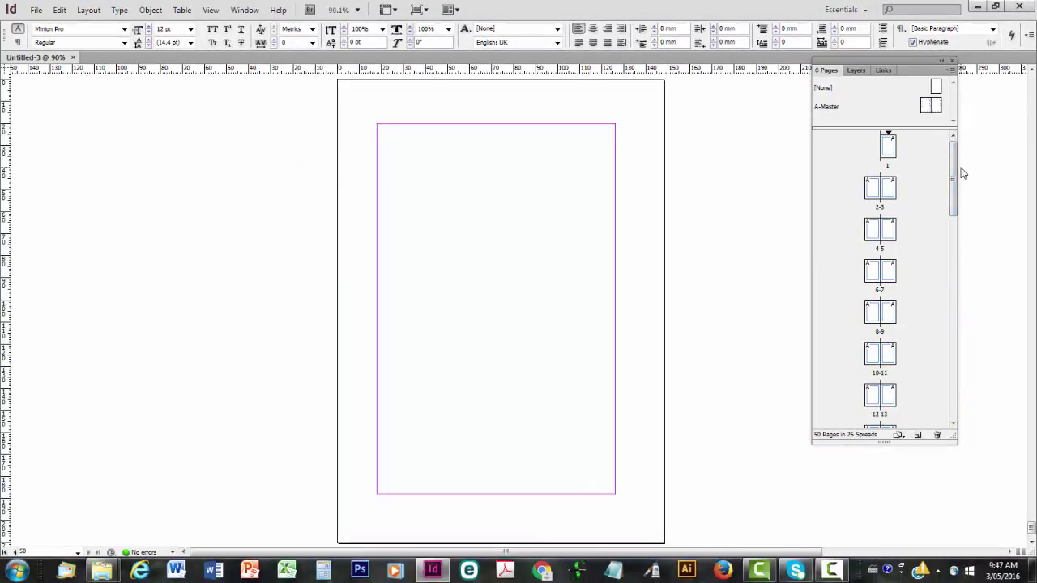